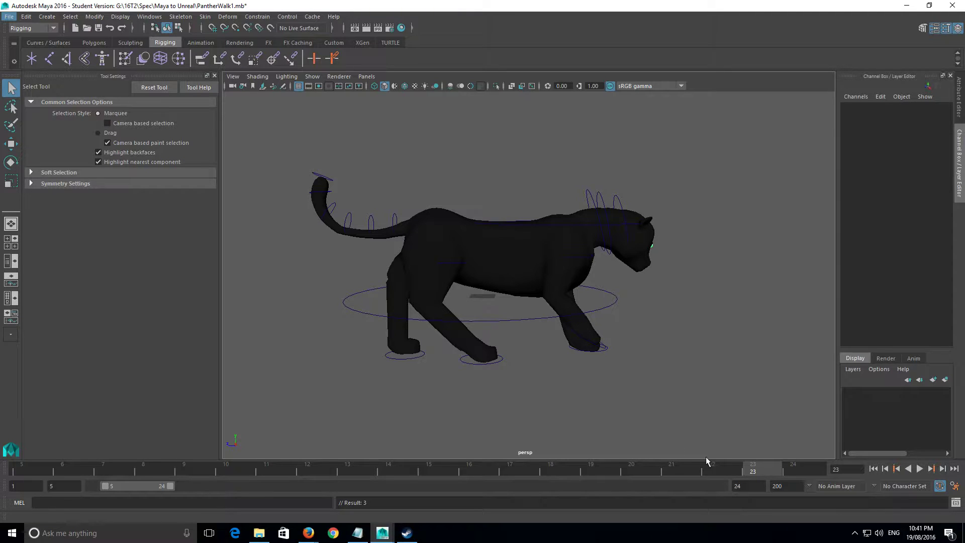
# - Scrub and play back the panther's walk cycle between frames 5 and 24, ending on frame 5
pyautogui.moveTo(759, 472); pyautogui.dragTo(9, 474)
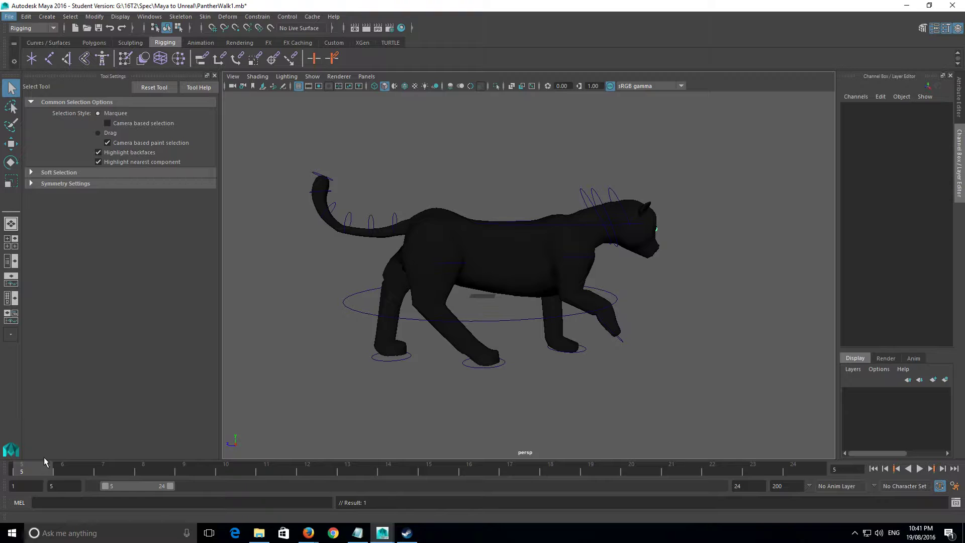
pyautogui.moveTo(38, 466); pyautogui.dragTo(818, 473)
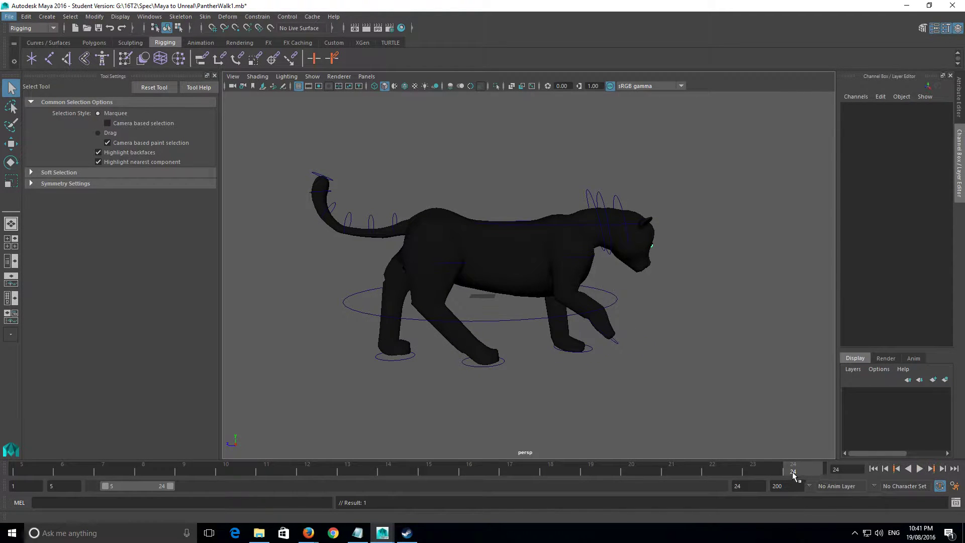
pyautogui.moveTo(796, 469); pyautogui.dragTo(27, 463)
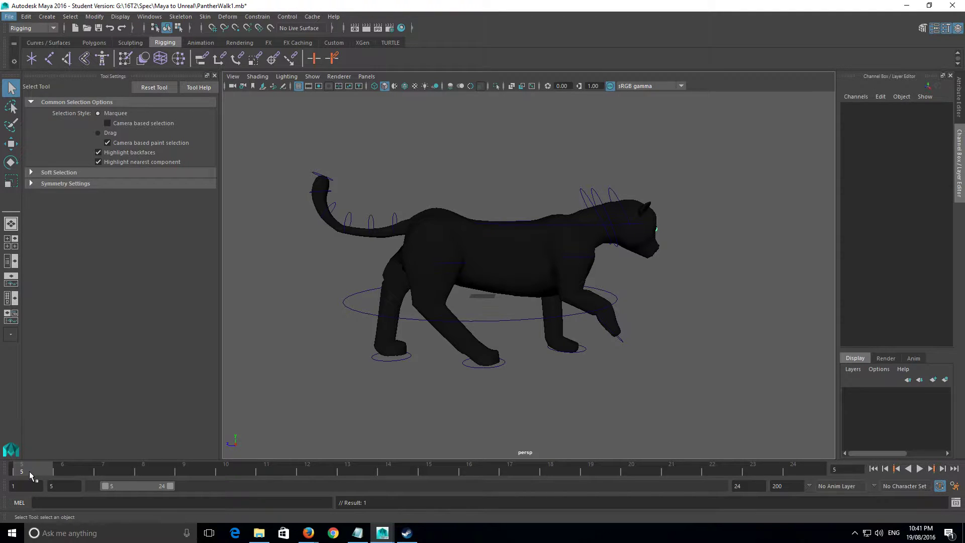
pyautogui.hotkey('alt', 'v')
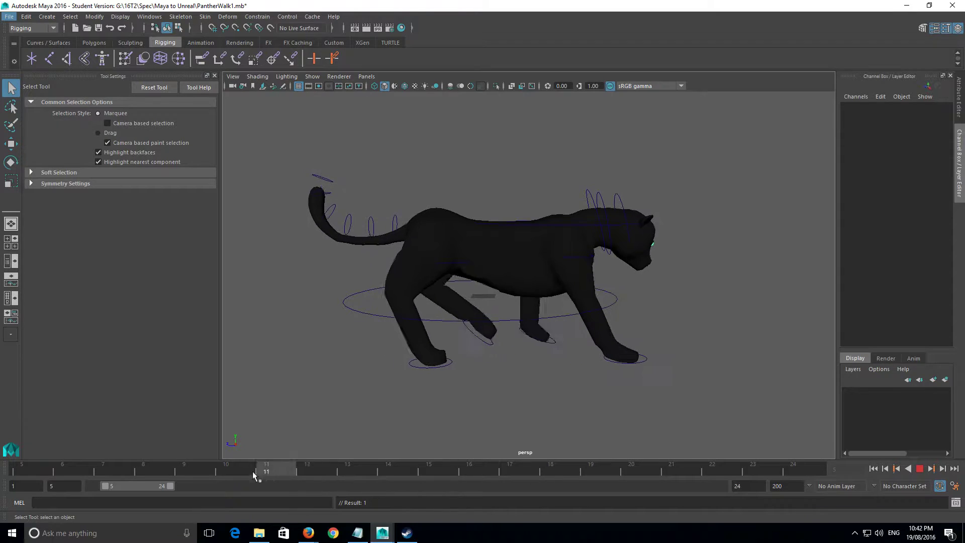
pyautogui.click(33, 469)
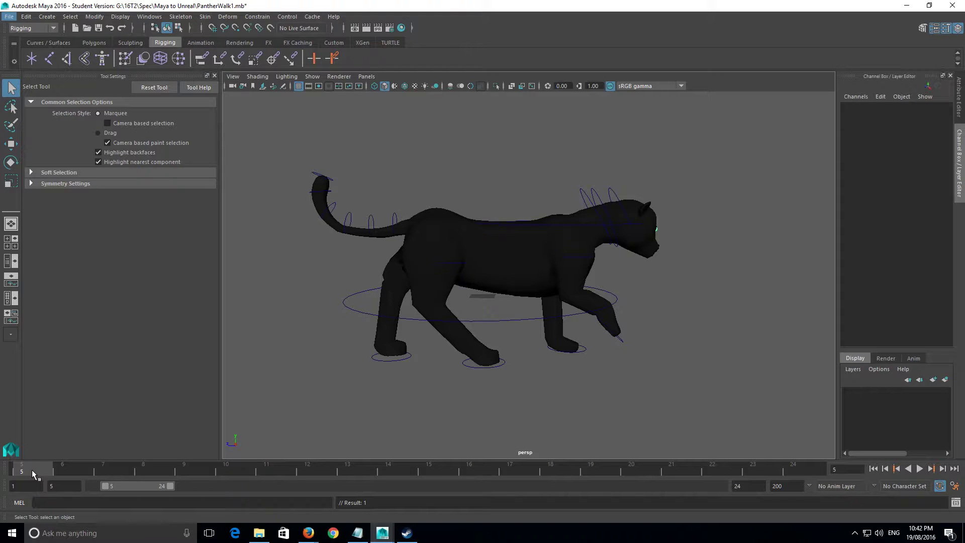
pyautogui.click(543, 269)
pyautogui.click(662, 389)
# - Switch to Firefox, review the export and import instructions on Unreal's FBX Animation Pipeline page, and return to Maya
pyautogui.hotkey('alt', 'Tab')
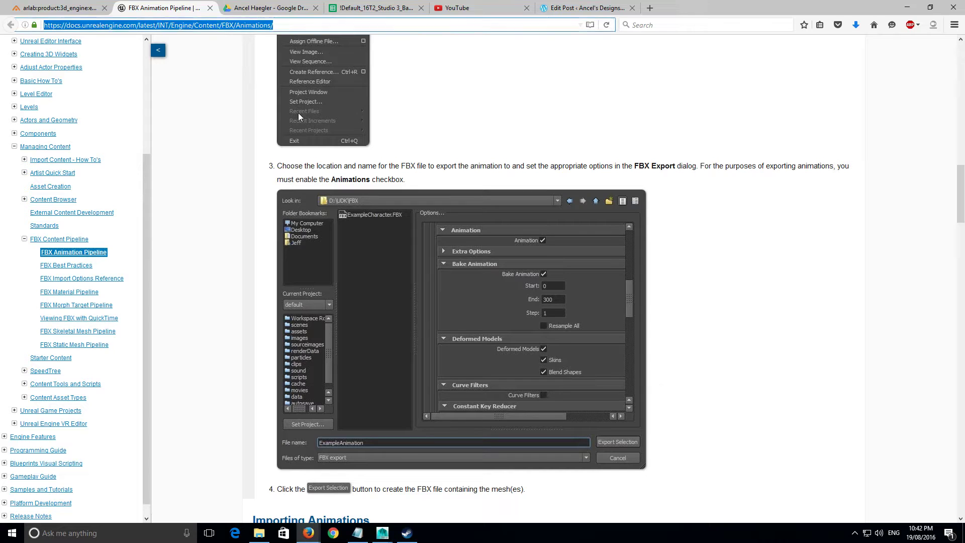
pyautogui.click(87, 9)
pyautogui.click(163, 8)
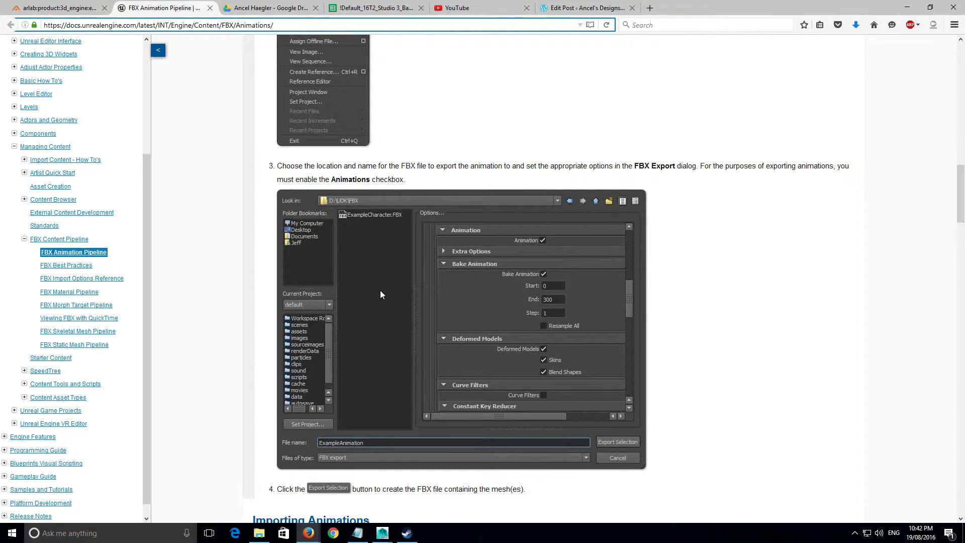
pyautogui.scroll(15, 396, 313)
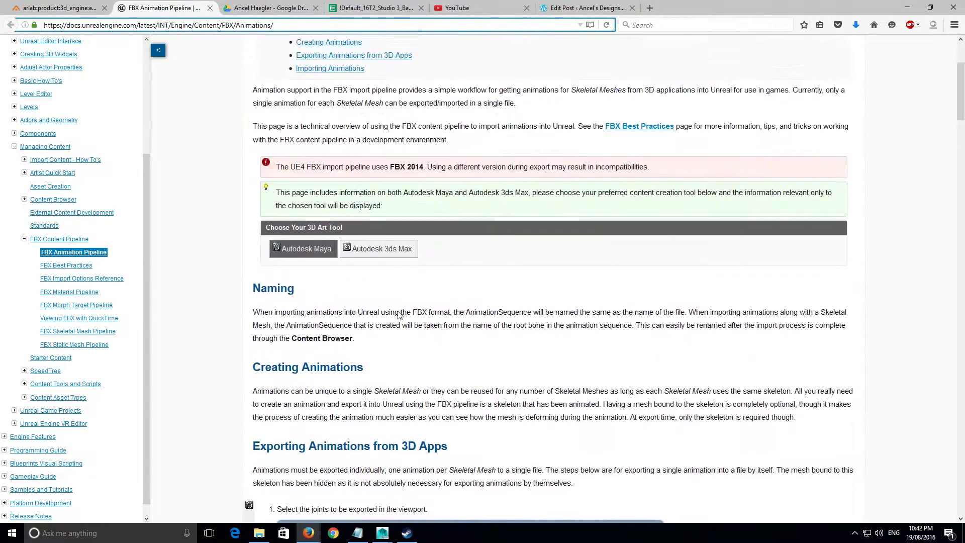
pyautogui.scroll(-10, 399, 315)
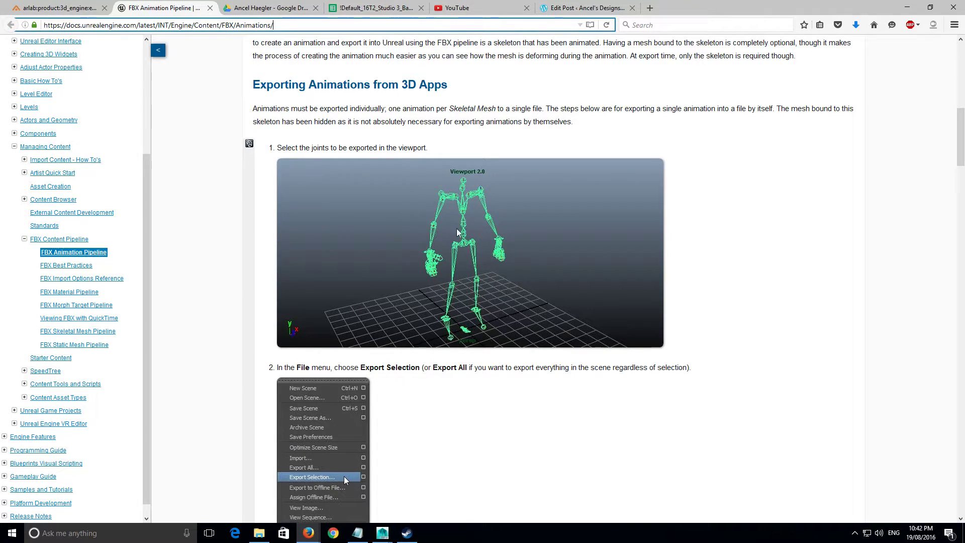
pyautogui.scroll(-5, 493, 297)
pyautogui.scroll(-12, 535, 299)
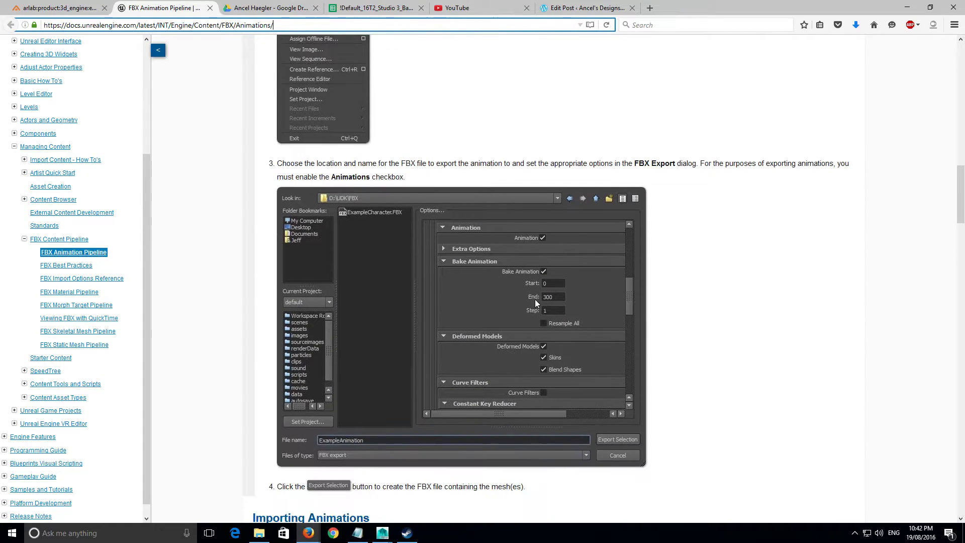
pyautogui.scroll(-6, 495, 401)
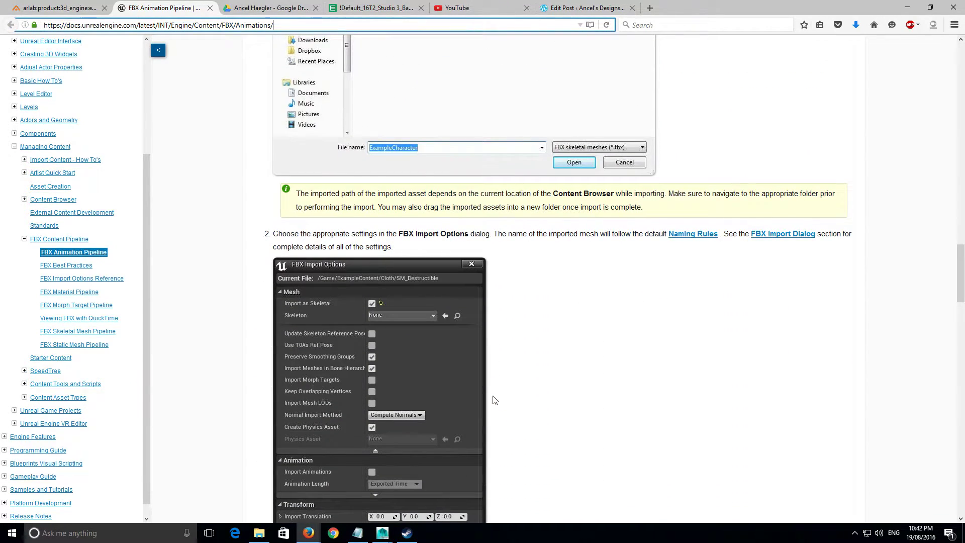
pyautogui.scroll(-6, 494, 397)
pyautogui.hotkey('alt', 'Tab')
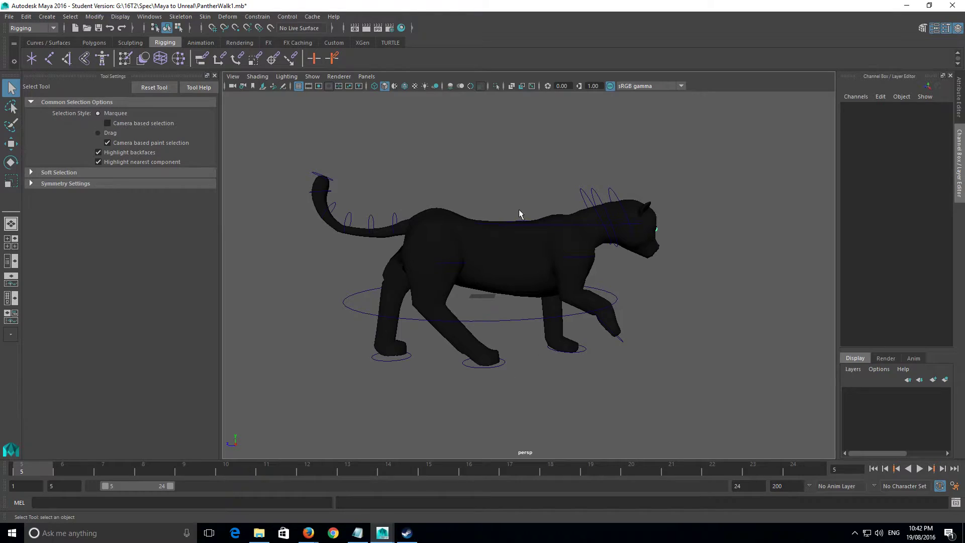
pyautogui.click(543, 255)
pyautogui.click(631, 317)
pyautogui.press('4')
pyautogui.press('5')
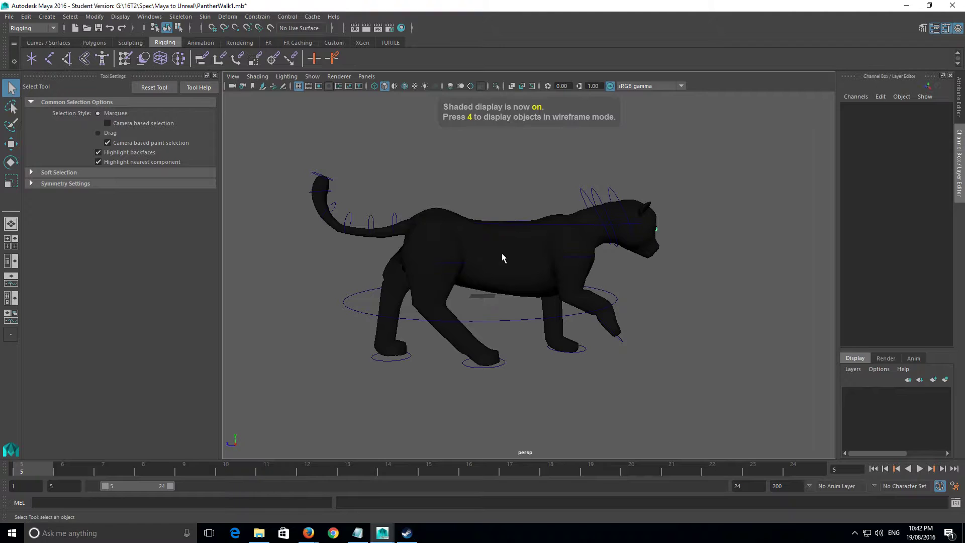
pyautogui.click(502, 255)
pyautogui.click(647, 302)
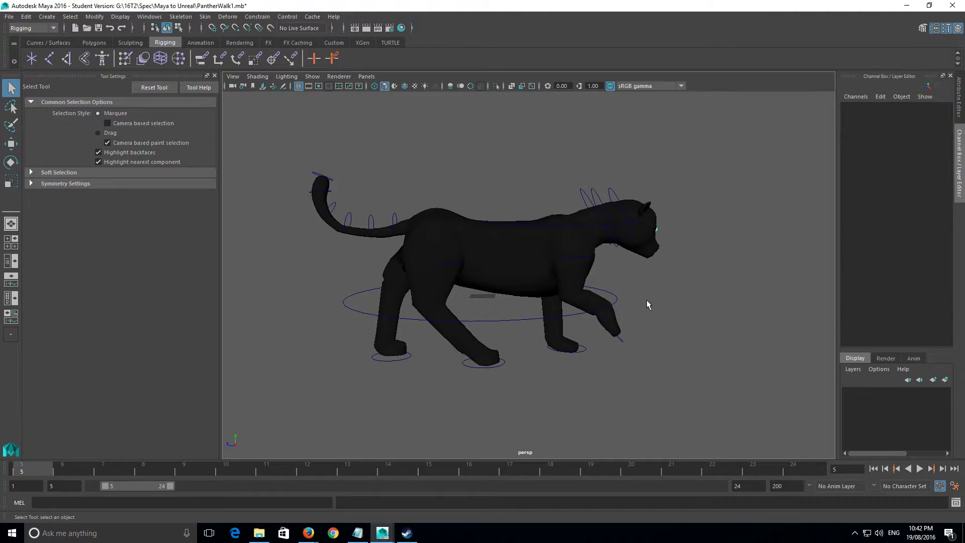
# - Select the panther mesh and bake its animation keys with Bake Simulation
pyautogui.click(506, 263)
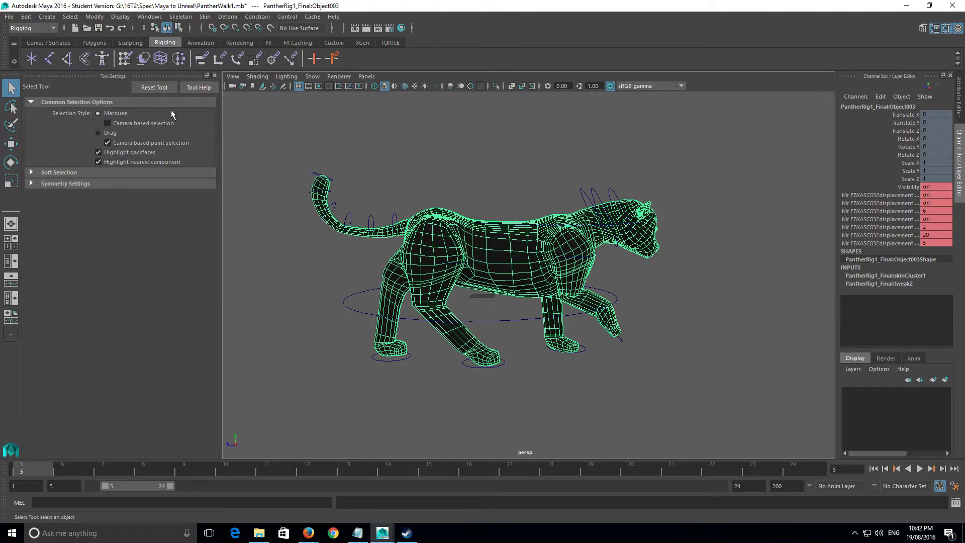
pyautogui.click(26, 17)
pyautogui.moveTo(105, 110)
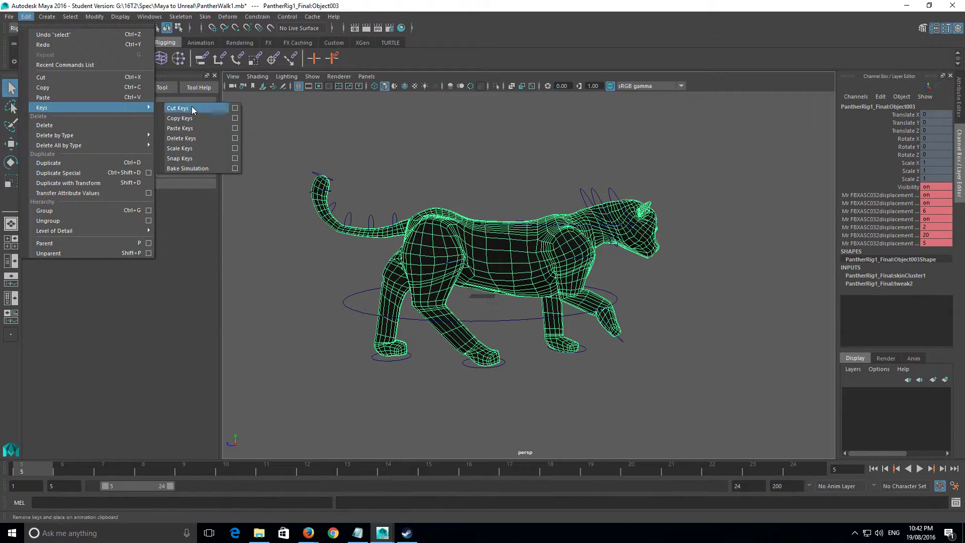
pyautogui.click(207, 169)
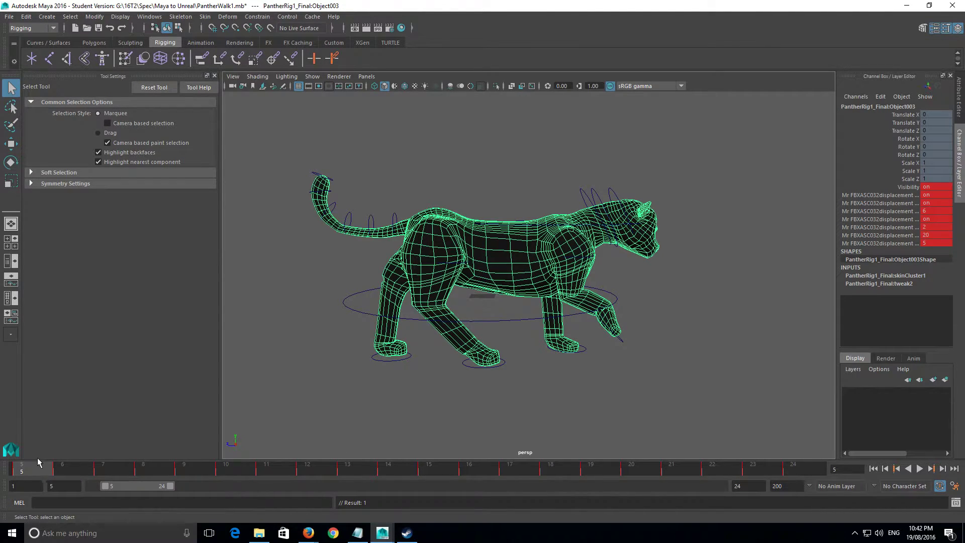
# - Start an FBX export of the selected mesh and set the Bake Animation range to start 5 and end 24
pyautogui.click(10, 18)
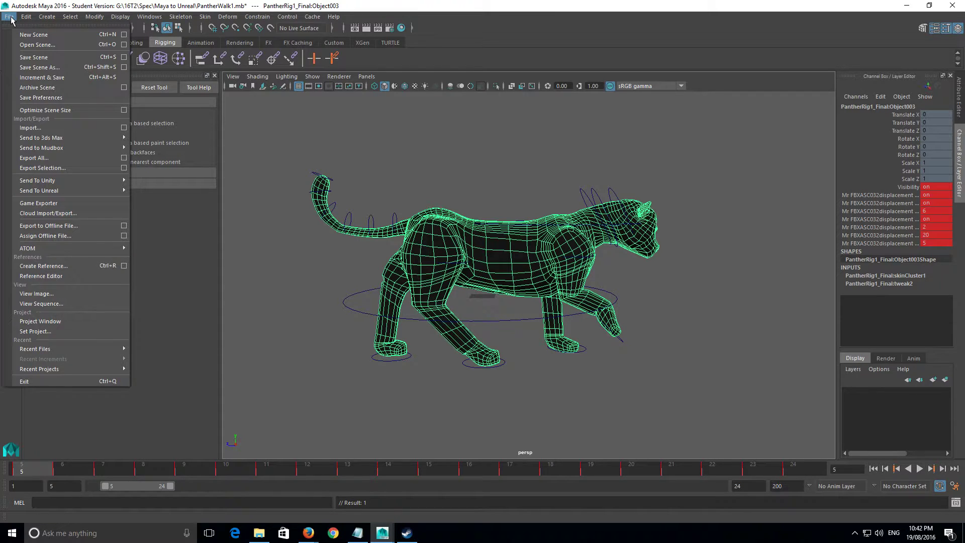
pyautogui.click(95, 166)
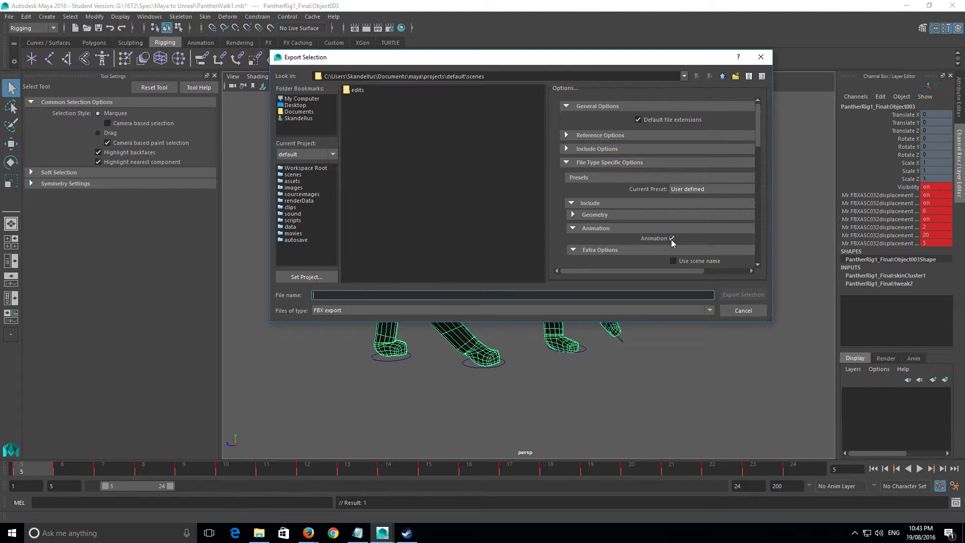
pyautogui.scroll(-1, 654, 258)
pyautogui.scroll(-2, 655, 258)
pyautogui.scroll(-1, 653, 258)
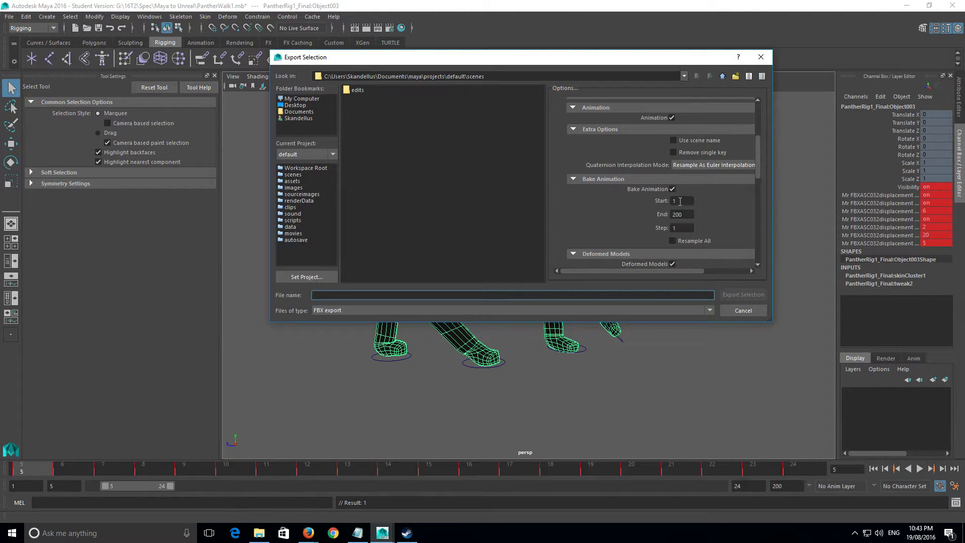
pyautogui.doubleClick(680, 200)
pyautogui.write('5')
pyautogui.press('Tab')
pyautogui.write('24')
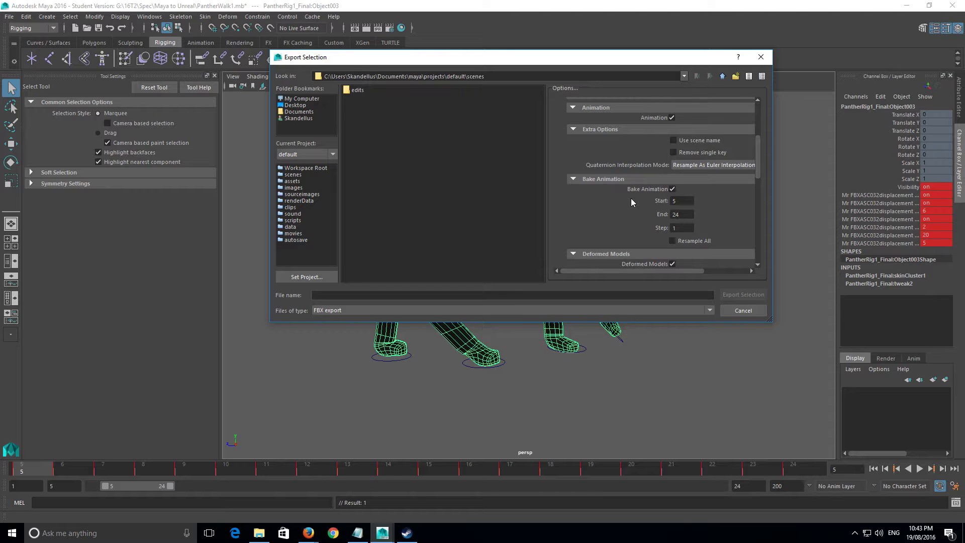
# - Look through the remaining FBX export options and cancel the export
pyautogui.scroll(-3, 660, 233)
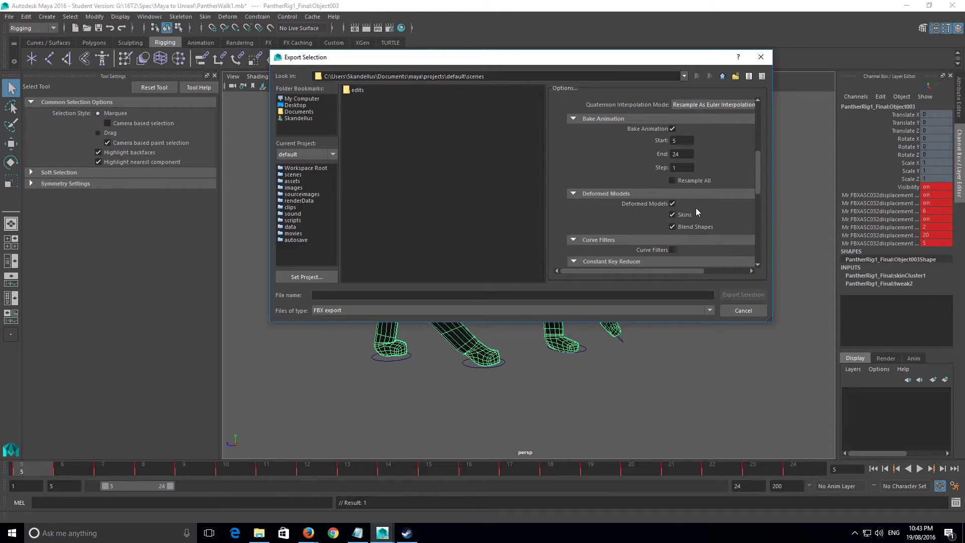
pyautogui.scroll(-9, 693, 232)
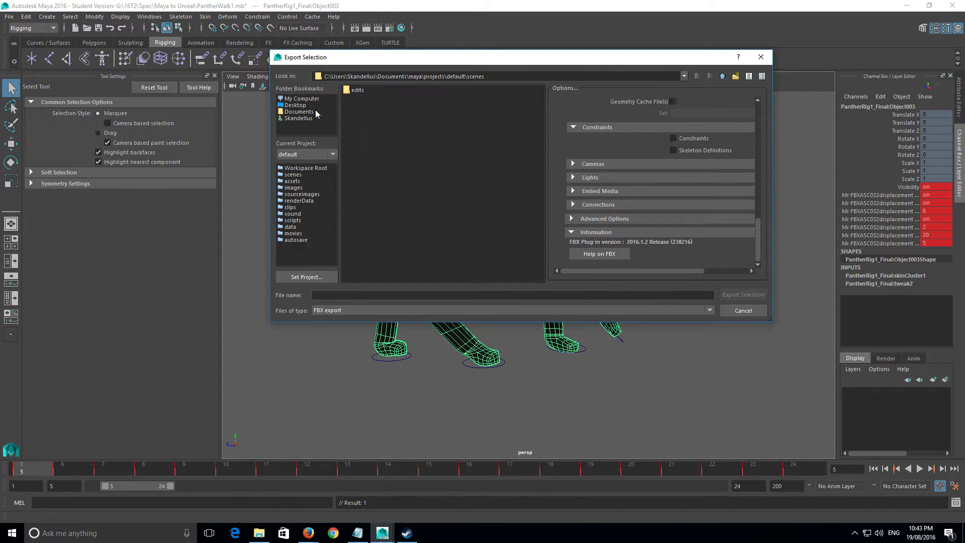
pyautogui.click(760, 314)
# - Switch to the Epic Games Launcher, open the 4.12 project with the panther thumbnail in Unreal Editor, and dismiss the message log
pyautogui.click(909, 6)
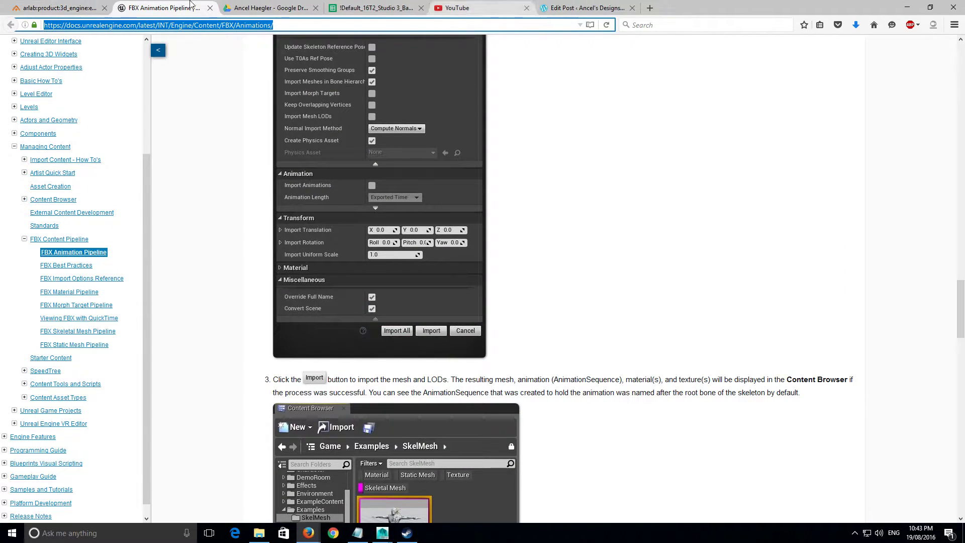
pyautogui.click(58, 8)
pyautogui.click(907, 7)
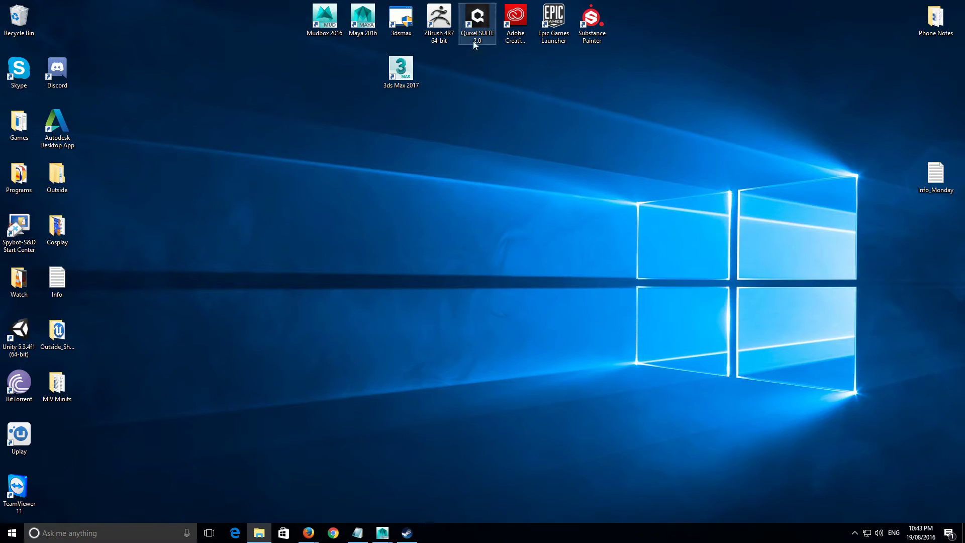
pyautogui.click(553, 23)
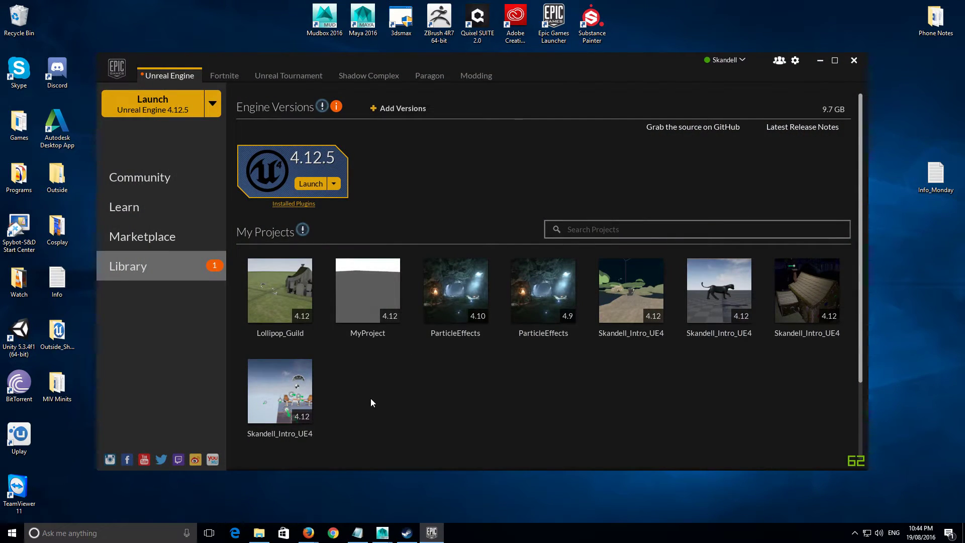
pyautogui.doubleClick(743, 308)
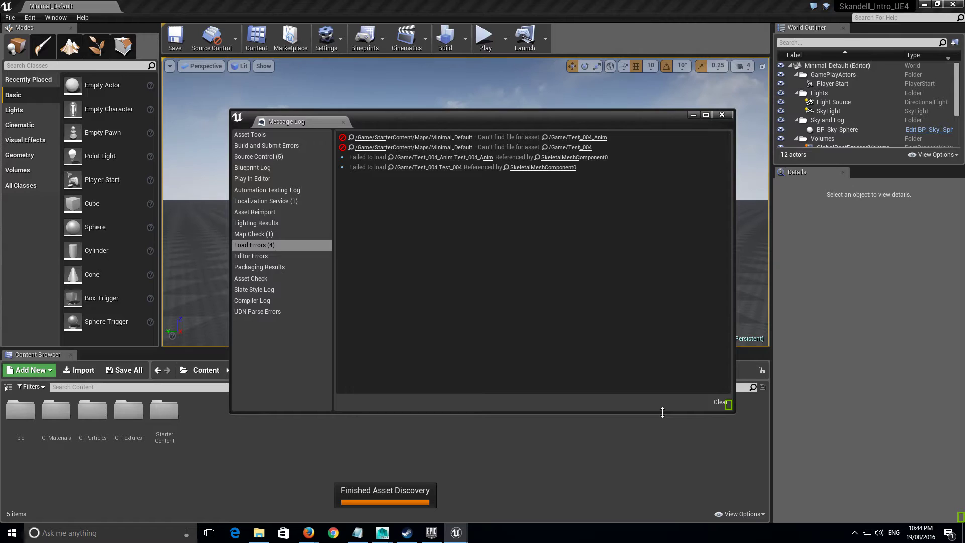
pyautogui.click(722, 115)
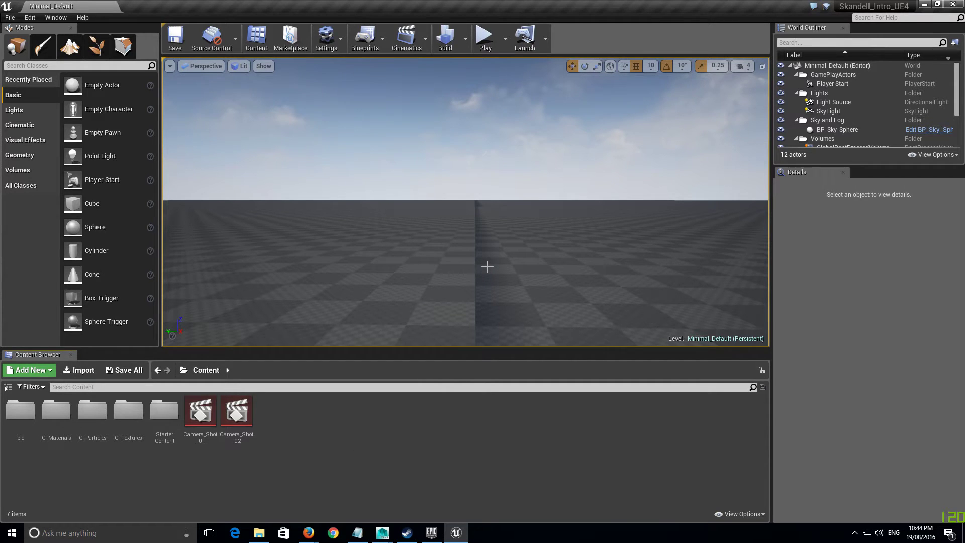
# - Look around the Minimal_Default level and run a brief play test before returning to the editor
pyautogui.press('w')
pyautogui.moveTo(518, 267)
pyautogui.mouseDown(button='right')
pyautogui.moveTo(490, 335)
pyautogui.moveTo(483, 322)
pyautogui.moveTo(523, 347)
pyautogui.moveTo(566, 347)
pyautogui.moveTo(588, 292)
pyautogui.moveTo(538, 281)
pyautogui.moveTo(522, 336)
pyautogui.moveTo(517, 287)
pyautogui.moveTo(498, 331)
pyautogui.moveTo(513, 263)
pyautogui.mouseUp(button='right')
pyautogui.press('s')
pyautogui.press('w')
pyautogui.press('s')
pyautogui.press('w')
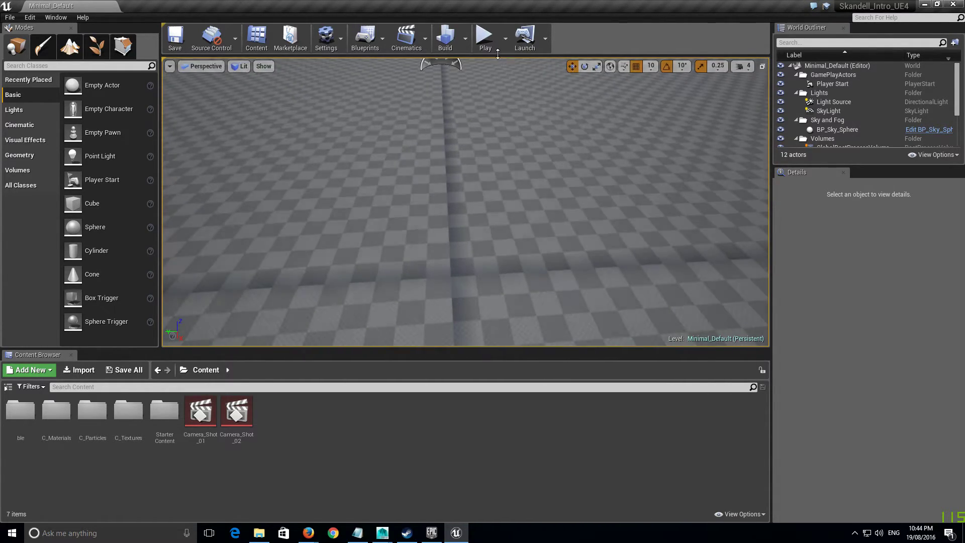
pyautogui.click(485, 38)
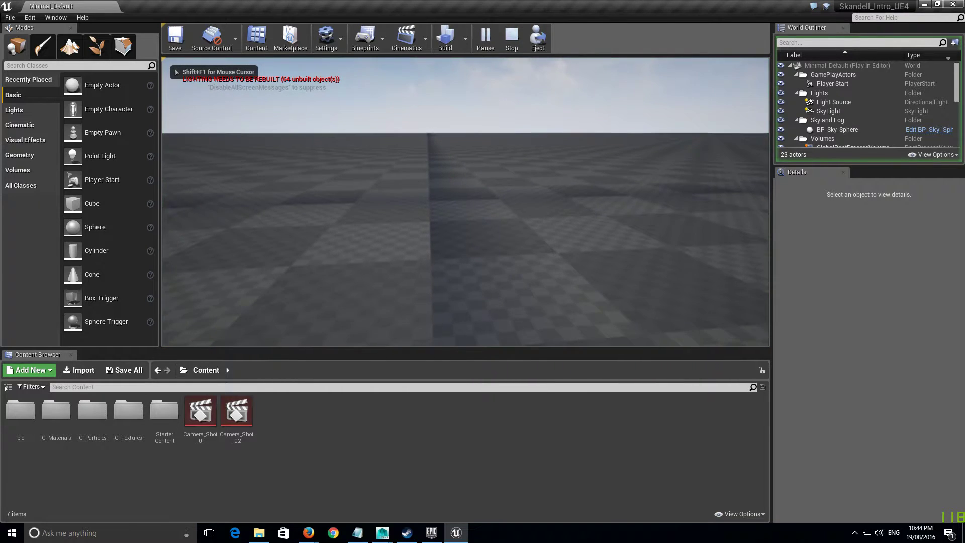
pyautogui.press('Escape')
pyautogui.moveTo(509, 103); pyautogui.dragTo(508, 146, button='right')
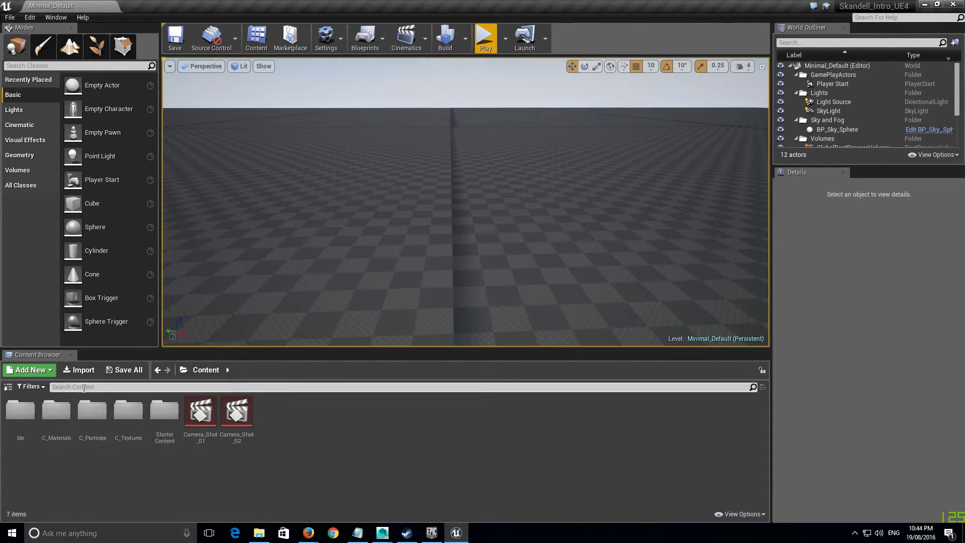
# - Import Test_004.fbx into the Content folder as a skeletal mesh with animations, materials and textures
pyautogui.click(79, 370)
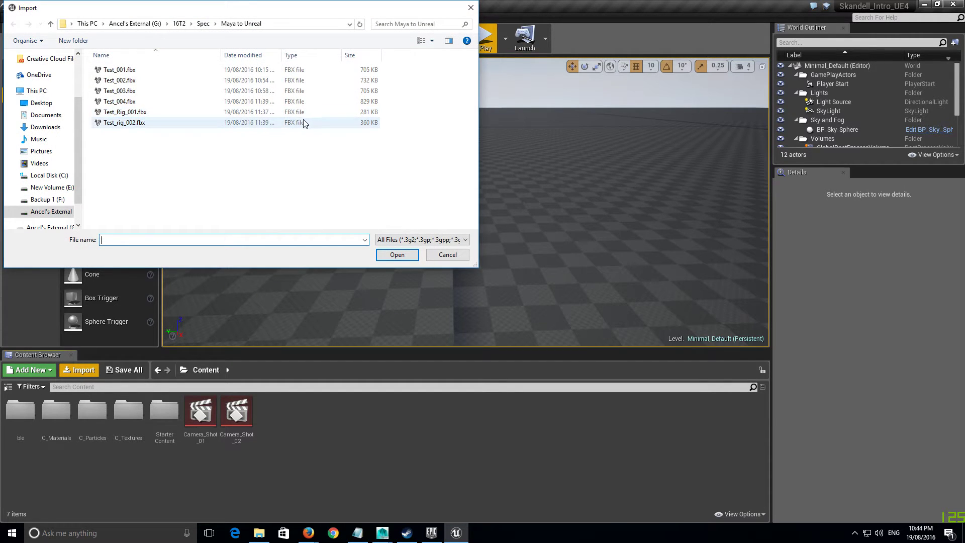
pyautogui.click(254, 101)
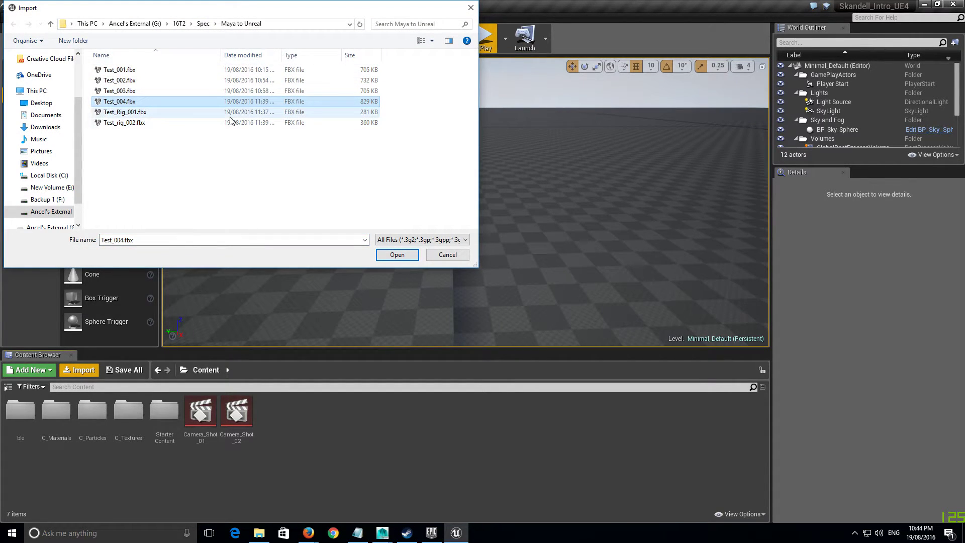
pyautogui.click(406, 257)
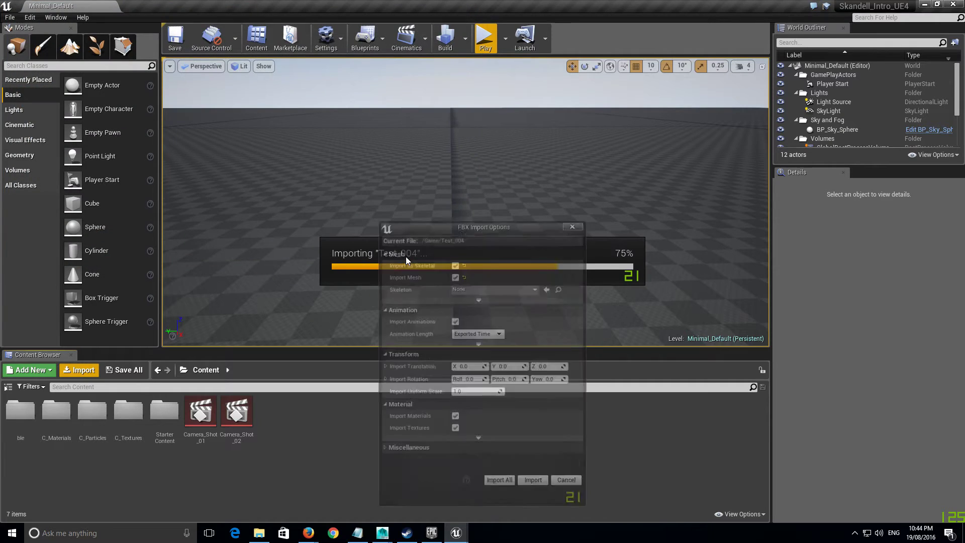
pyautogui.click(534, 467)
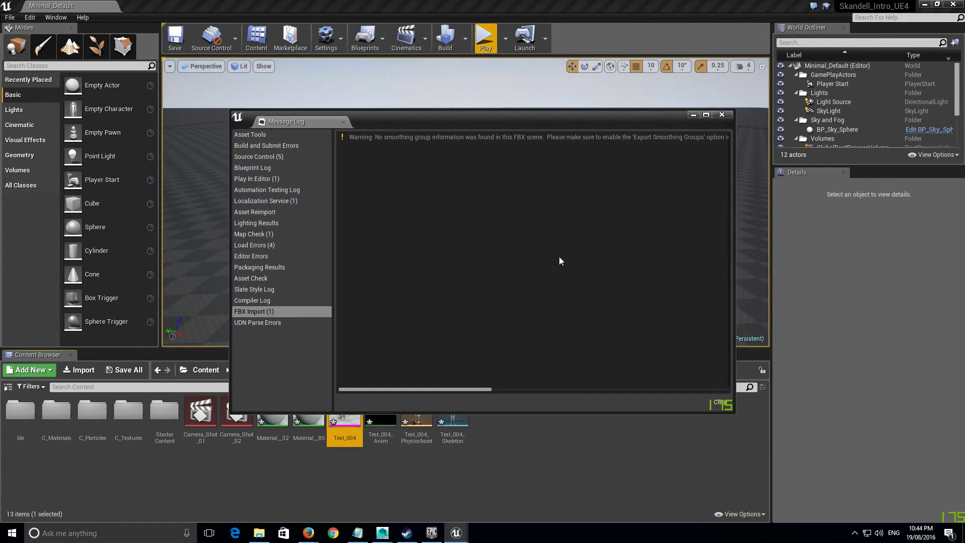
# - Dismiss the message log and look over the imported Test_004 skeletal mesh, physics asset and skeleton in the Content folder
pyautogui.click(722, 114)
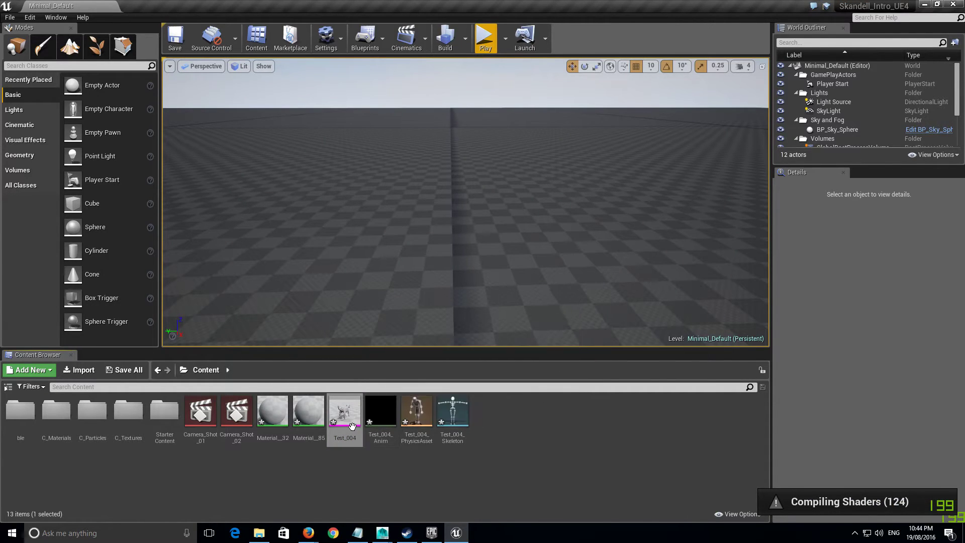
pyautogui.click(435, 415)
pyautogui.click(421, 416)
pyautogui.click(346, 427)
pyautogui.click(376, 456)
pyautogui.click(348, 425)
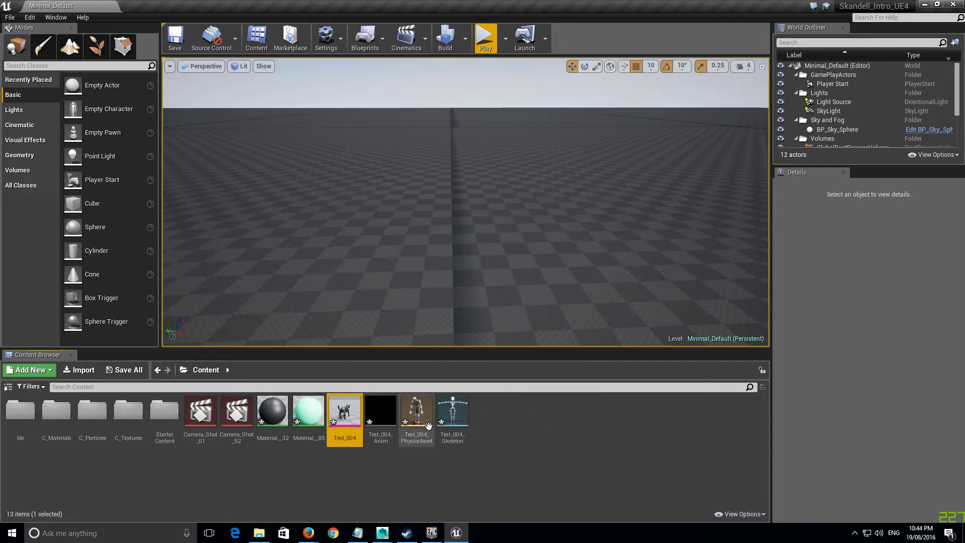
pyautogui.keyDown('ctrl'); pyautogui.click(429, 424); pyautogui.keyUp('ctrl')
pyautogui.keyDown('ctrl'); pyautogui.click(442, 423); pyautogui.keyUp('ctrl')
pyautogui.click(444, 477)
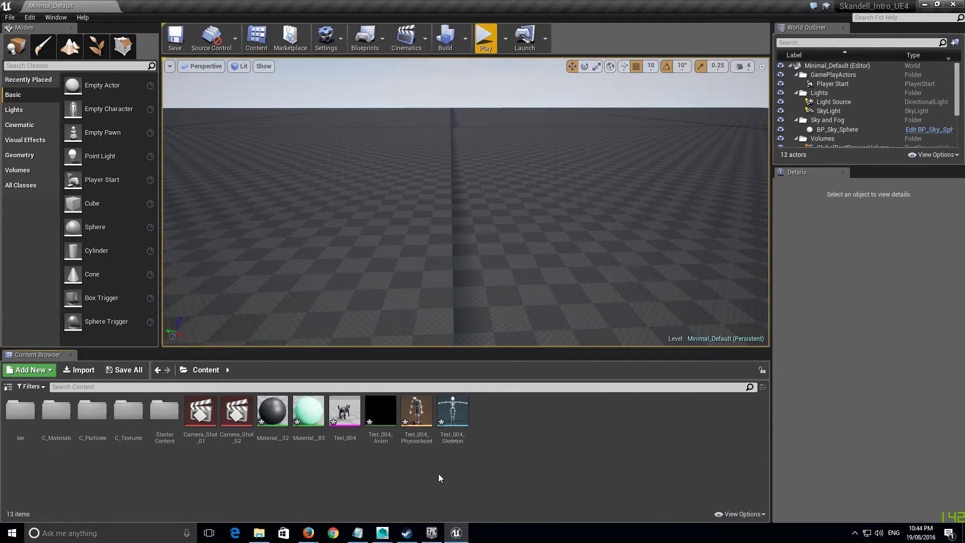
# - Place the Test_004_Anim animation in the level at about X -450, Y 60, Z 210 cm, and run a play test
pyautogui.moveTo(380, 413); pyautogui.dragTo(431, 259)
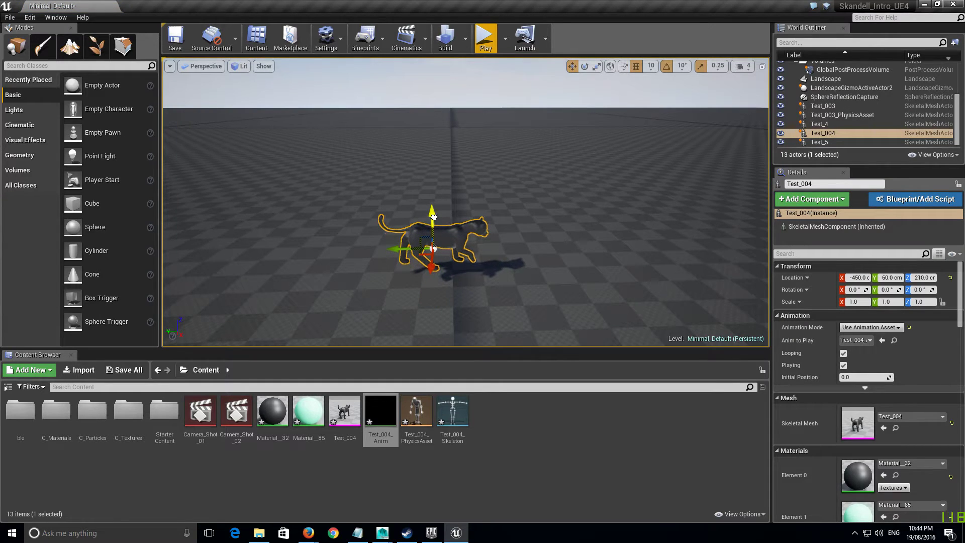
pyautogui.click(485, 40)
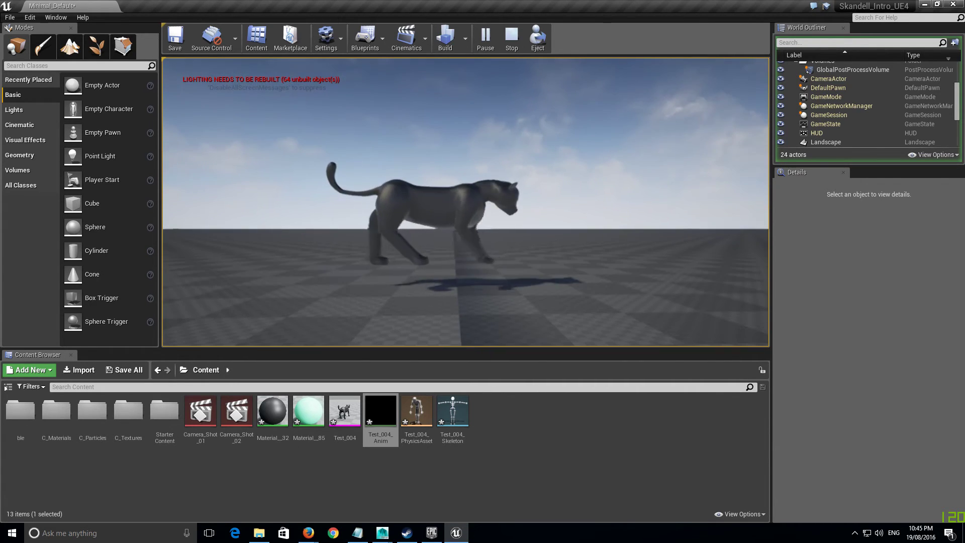
pyautogui.press('Escape')
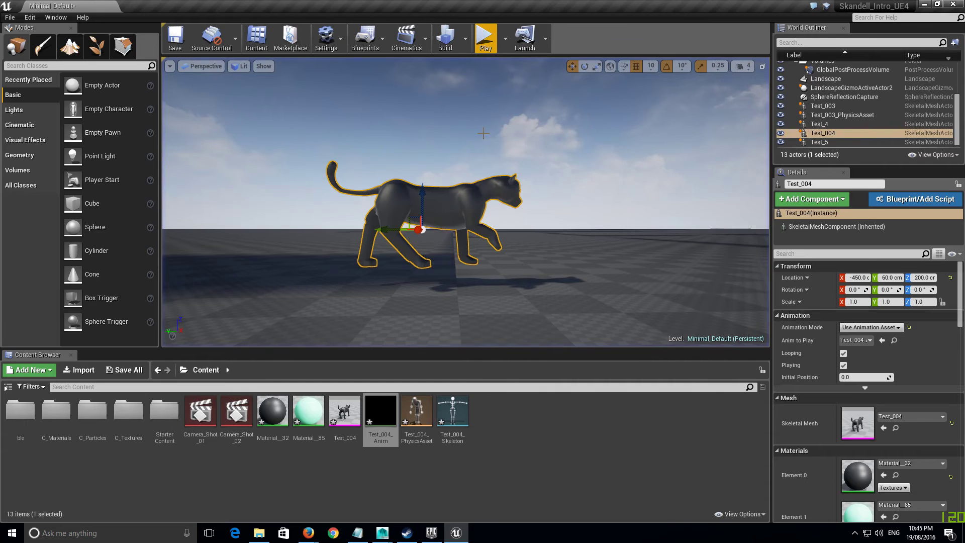
# - Switch to Firefox and go to the beginning of the arlab article on baking animations in Maya
pyautogui.hotkey('alt', 'Tab')
pyautogui.hotkey('alt', 'Tab')
pyautogui.press('Tab')
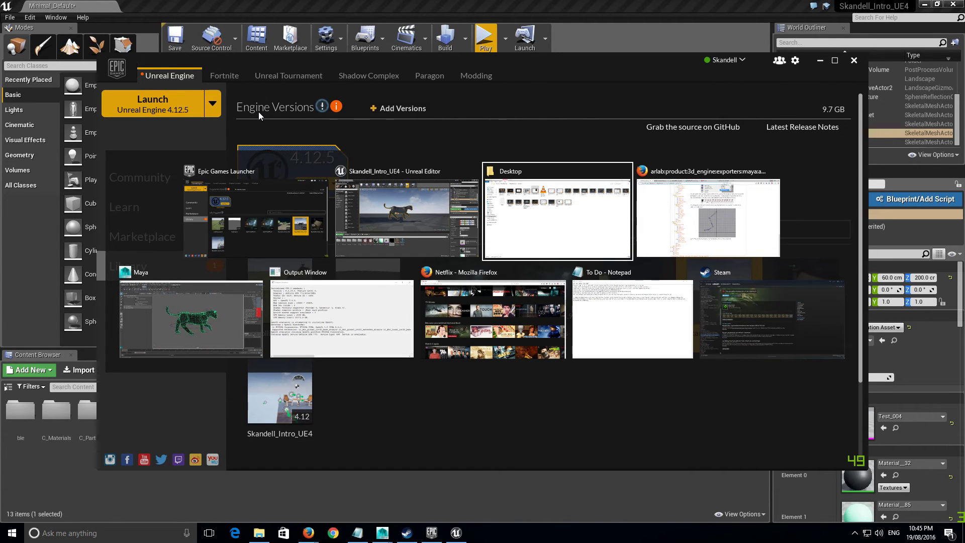
pyautogui.hotkey('alt', 'Tab')
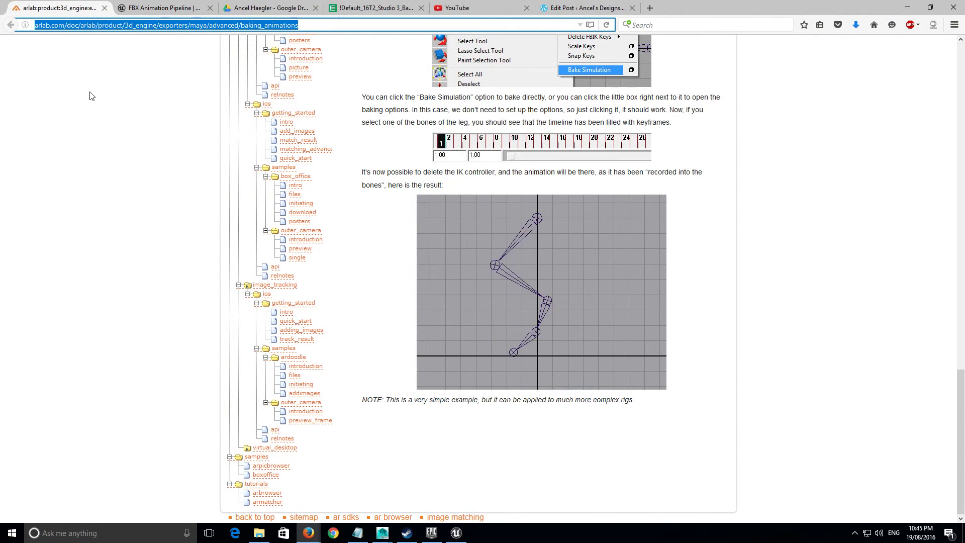
pyautogui.scroll(10, 506, 395)
pyautogui.scroll(18, 506, 396)
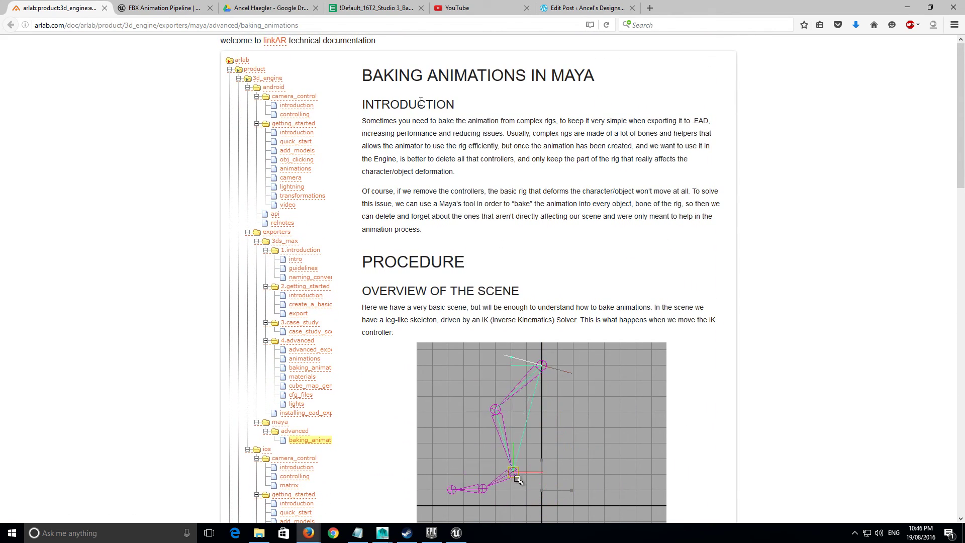
# - Read through the article's procedure, from the IK scene overview and Bake Simulation command to the baked result, and return to its introduction
pyautogui.scroll(-13, 553, 334)
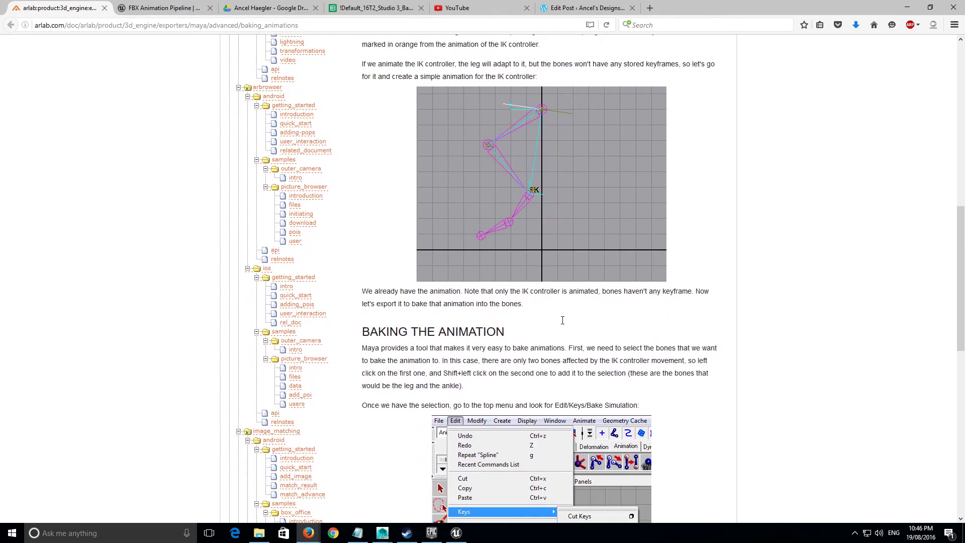
pyautogui.scroll(-9, 562, 320)
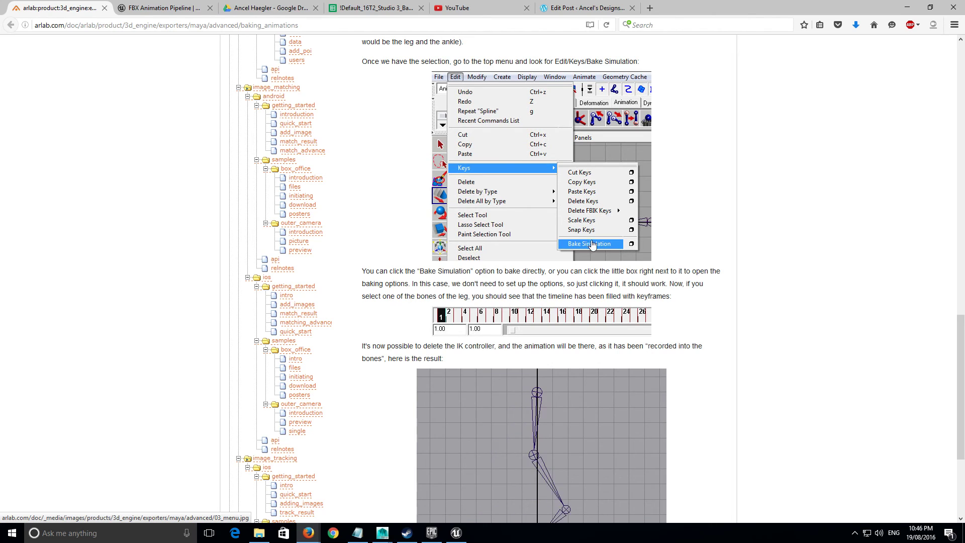
pyautogui.scroll(-3, 641, 347)
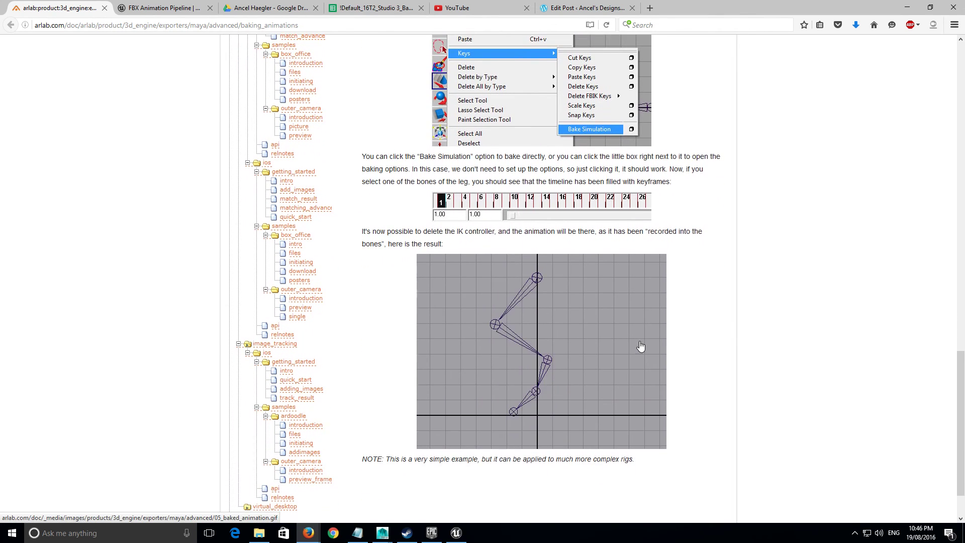
pyautogui.scroll(-2, 641, 346)
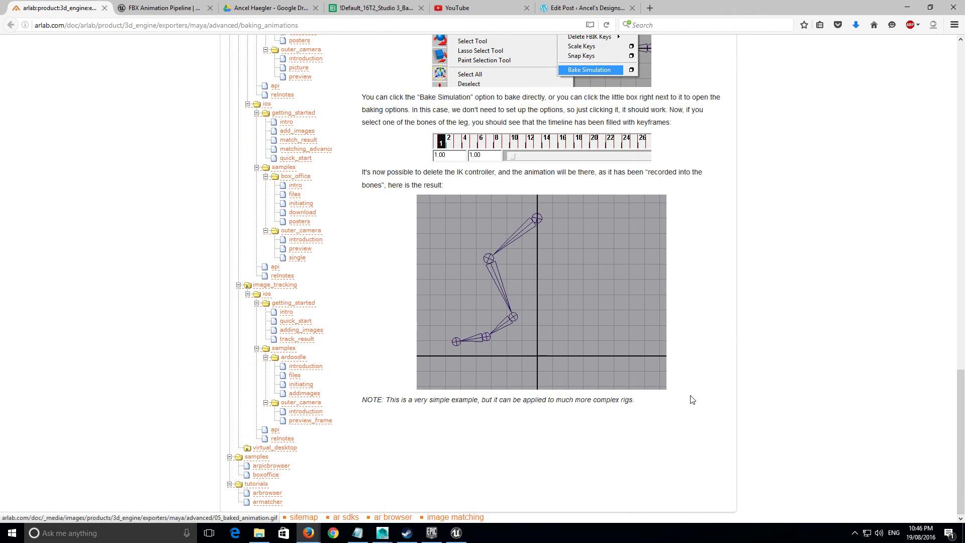
pyautogui.scroll(15, 693, 401)
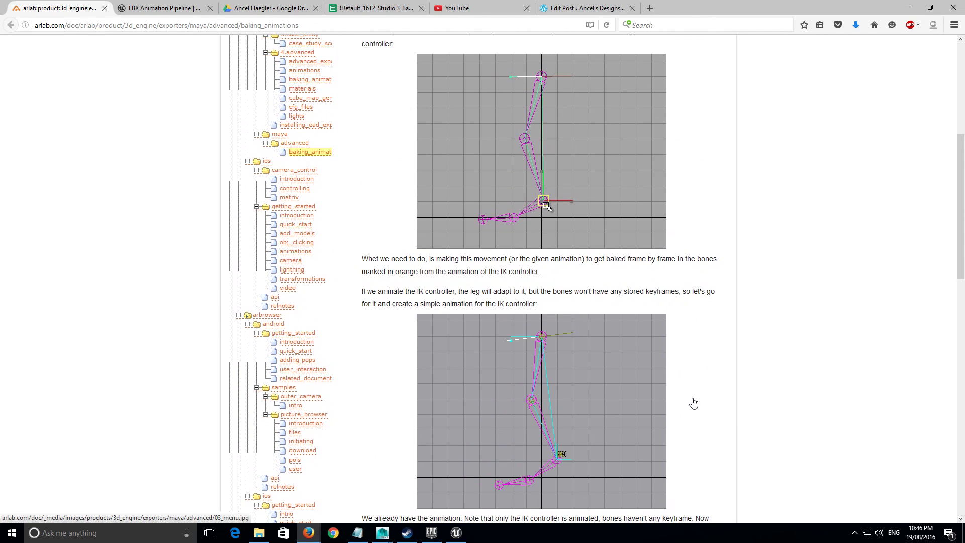
pyautogui.scroll(7, 694, 404)
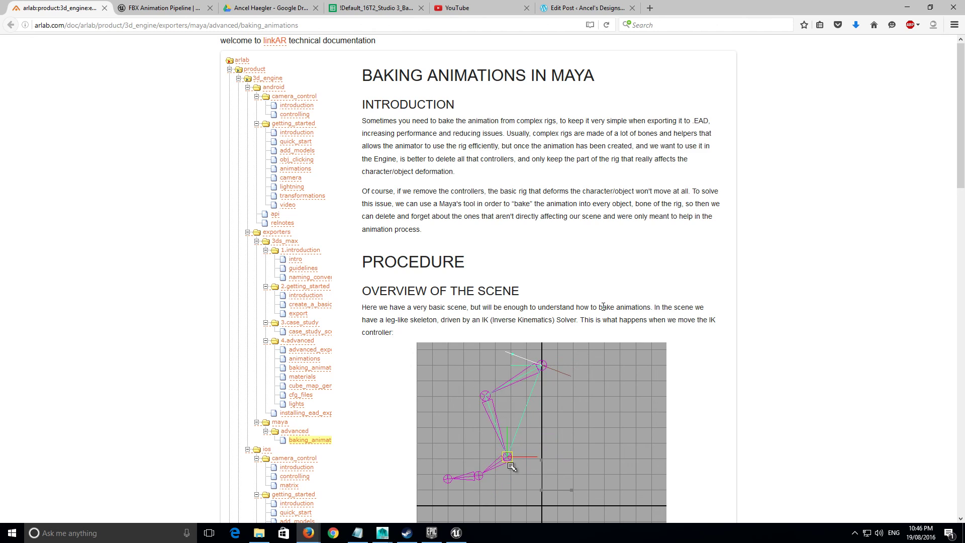
pyautogui.hotkey('alt', 'Tab')
pyautogui.hotkey('alt', 'Tab')
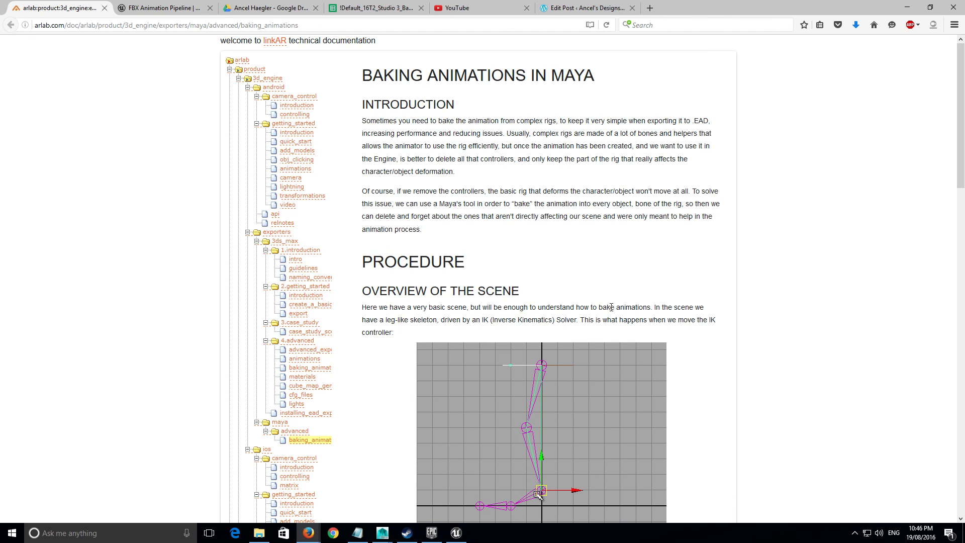